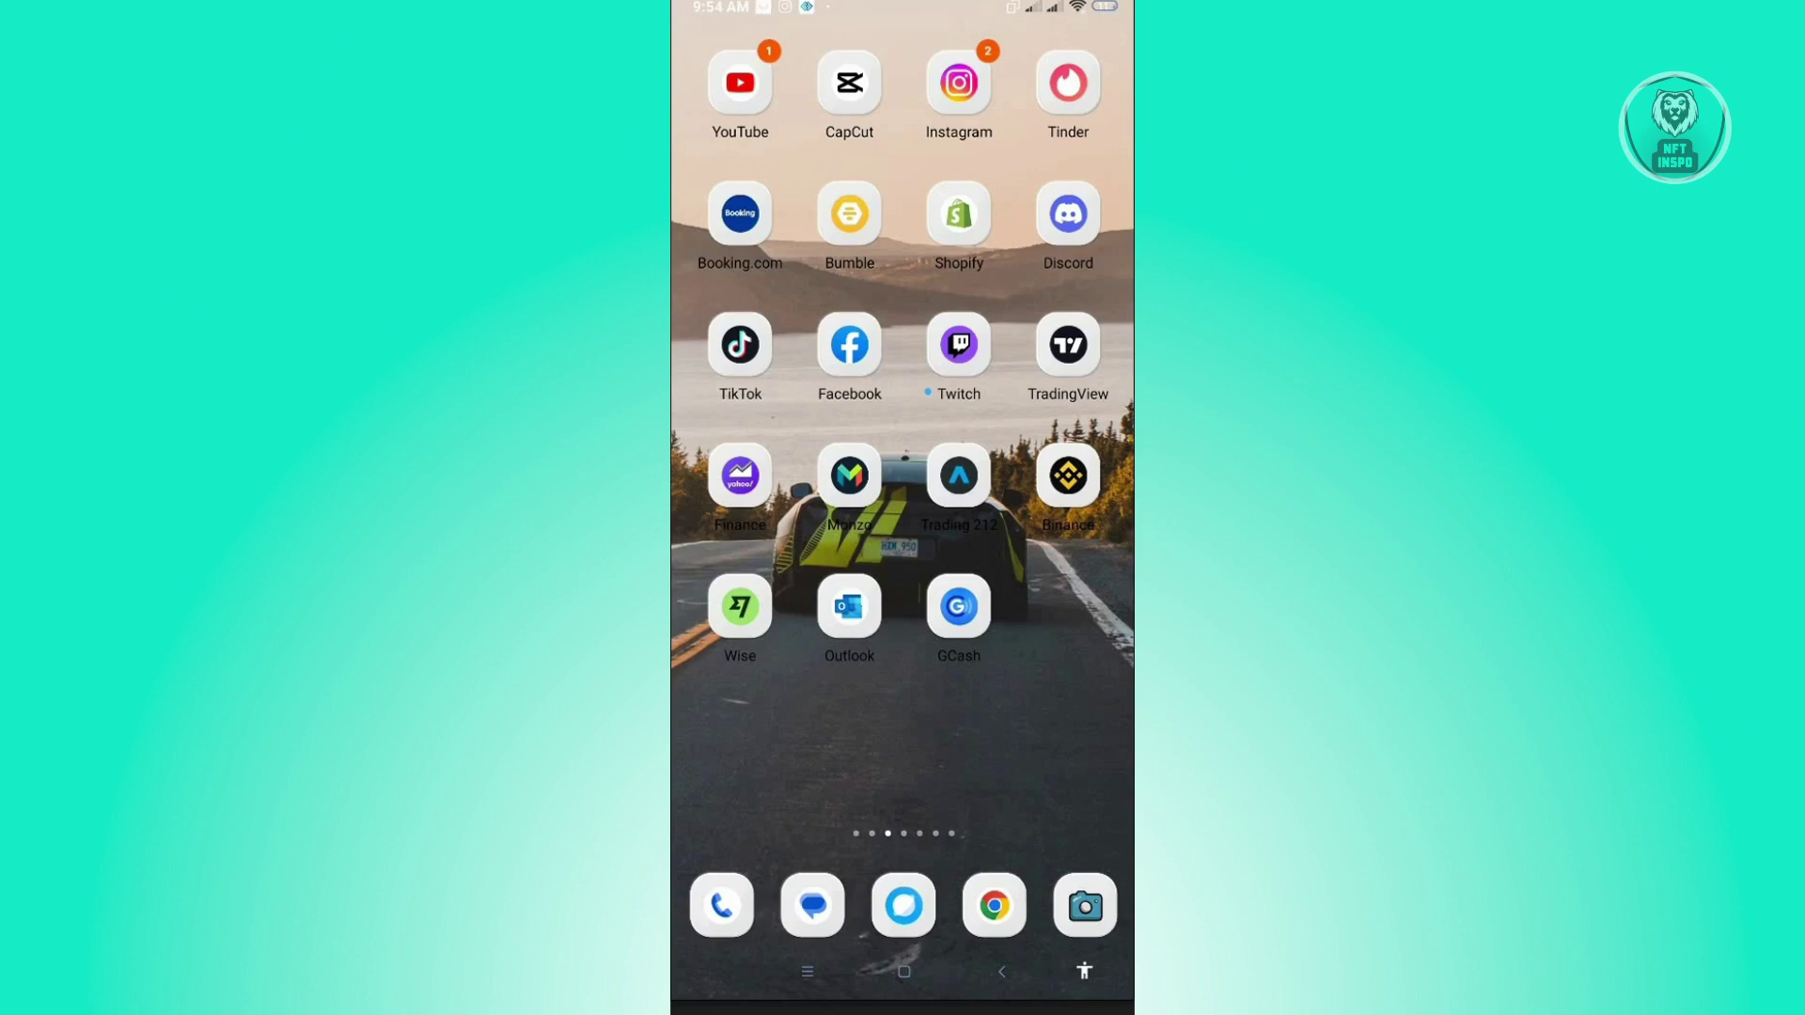
Step: Launch TikTok and switch to the Profile tab to view your own account
{"action": "left_click", "coordinate": [741, 344]}
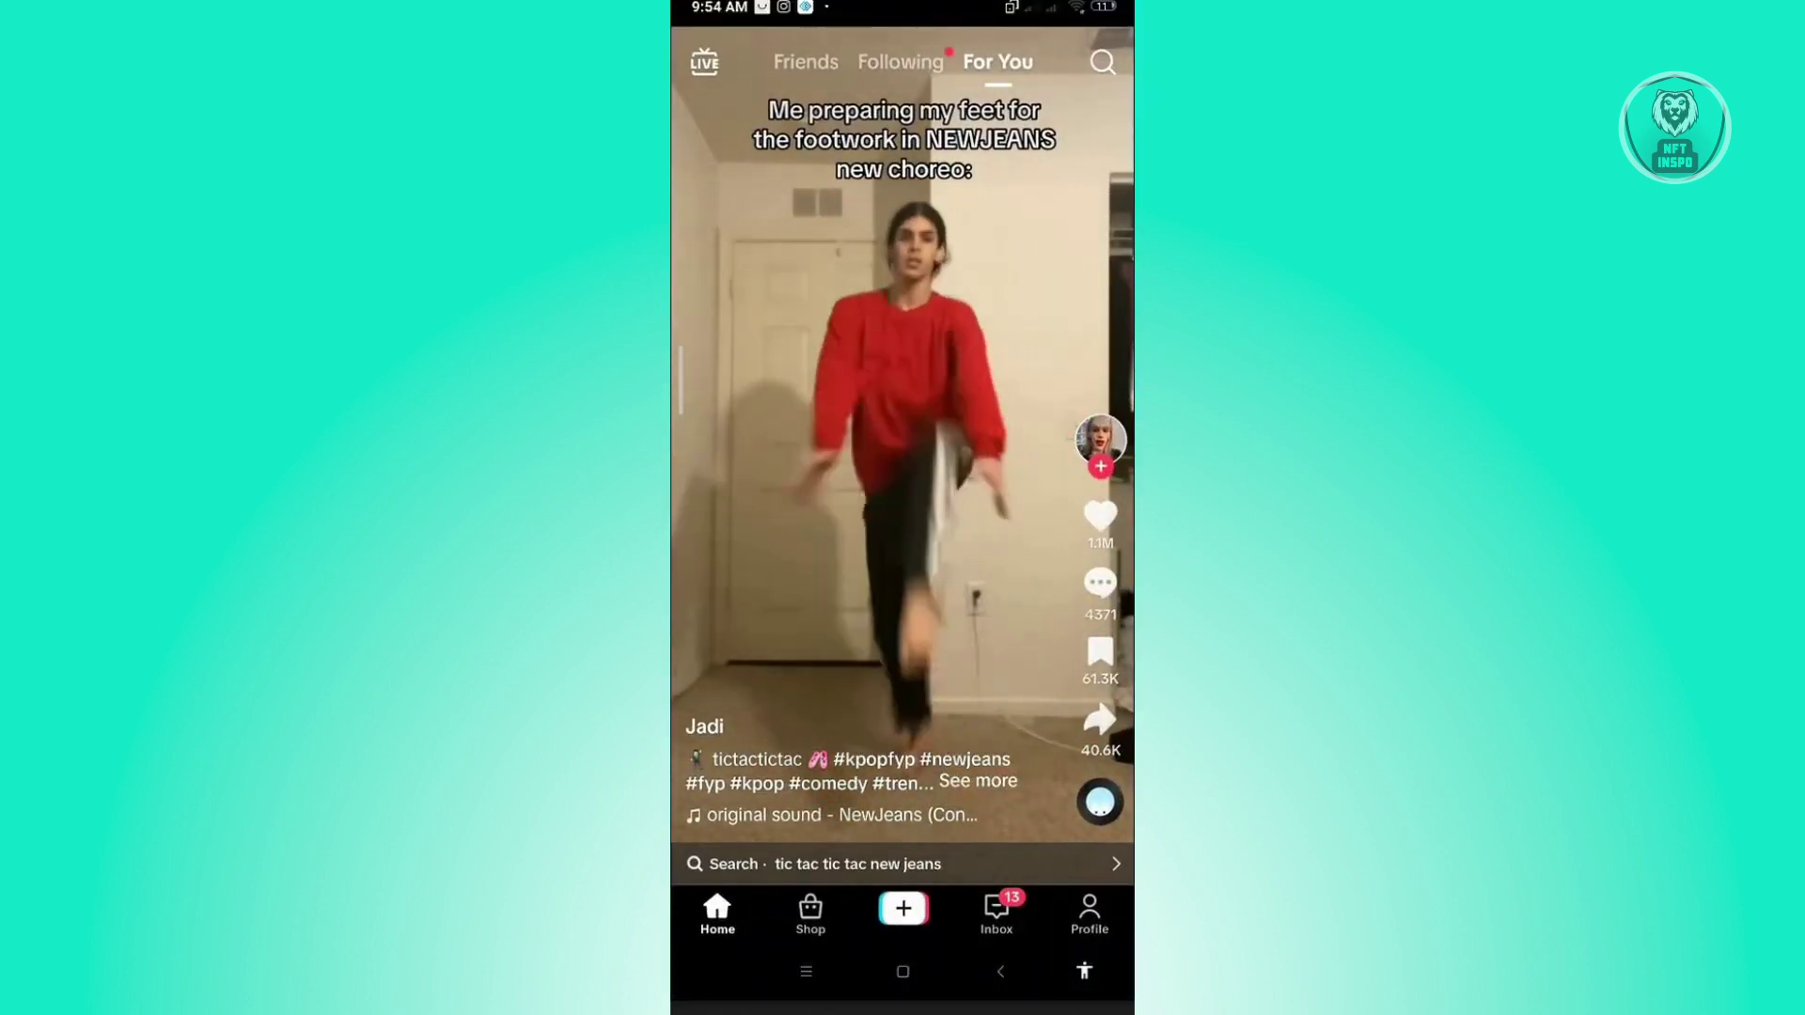
{"action": "left_click", "coordinate": [1089, 913]}
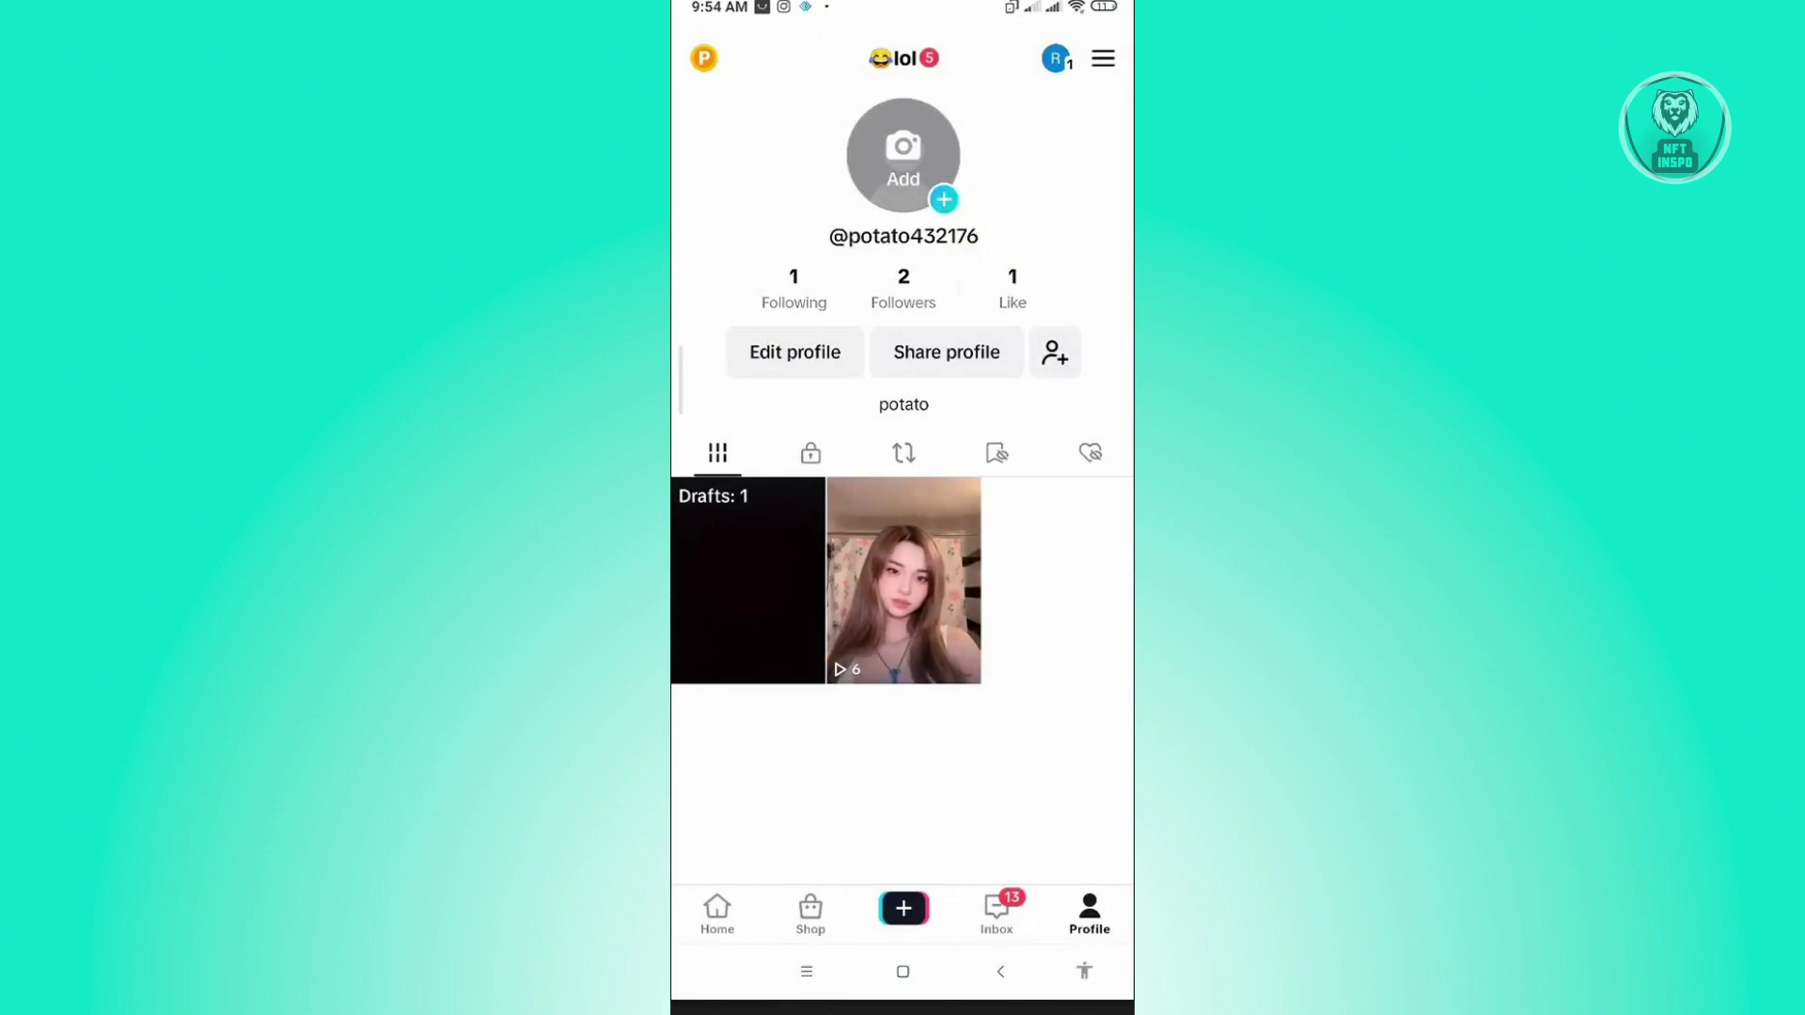
Step: Open Settings and privacy from the profile's menu
{"action": "left_click", "coordinate": [1103, 58]}
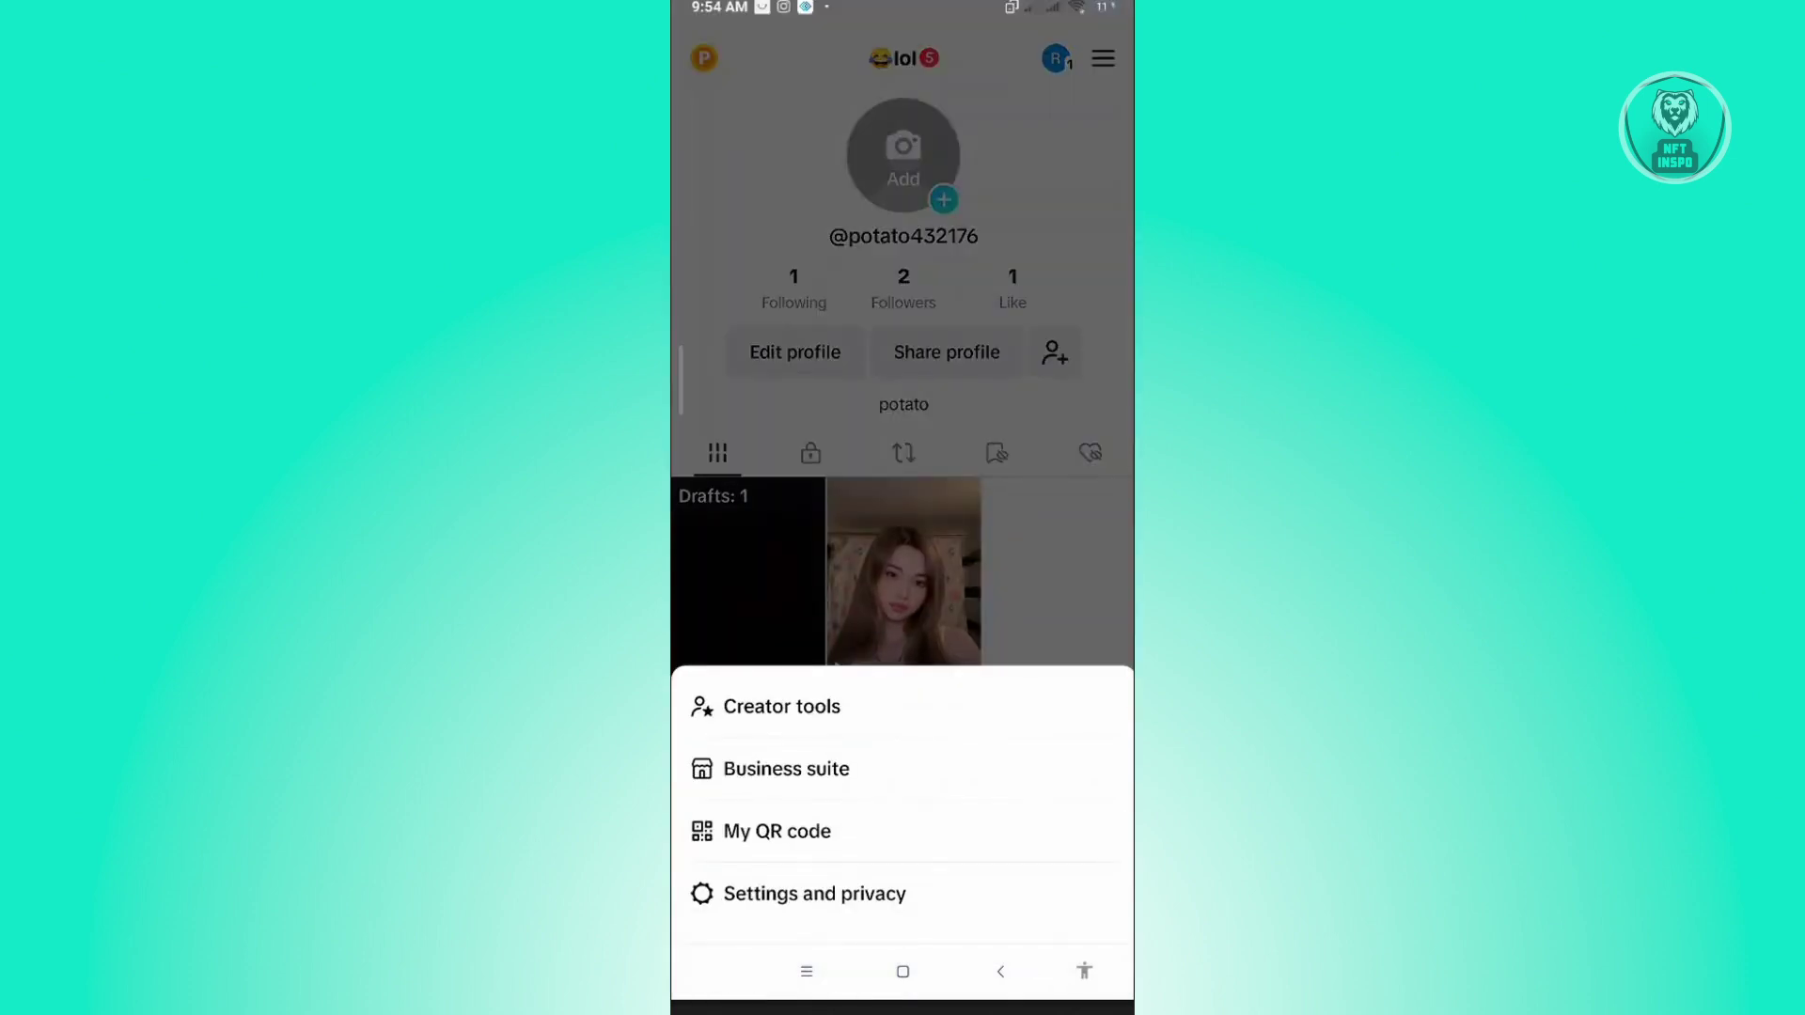
{"action": "left_click", "coordinate": [814, 892]}
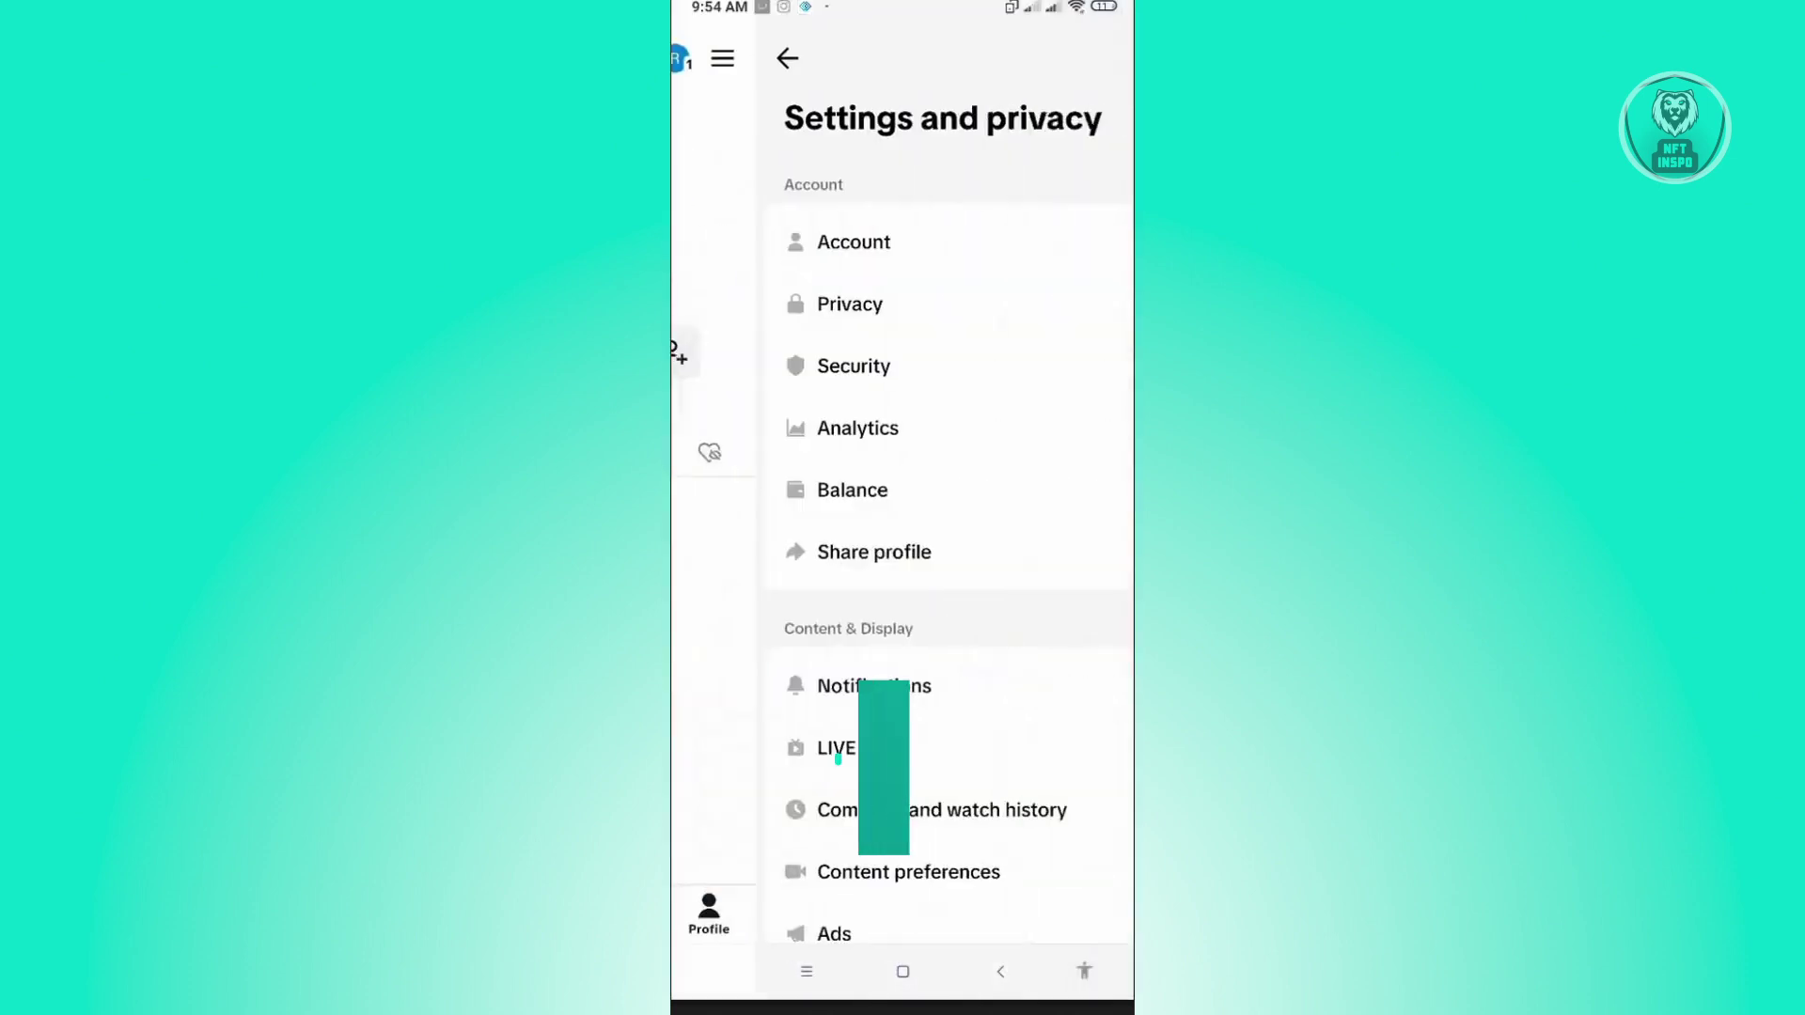
{"action": "scroll", "coordinate": [903, 565], "scroll_direction": "down", "scroll_amount": 5}
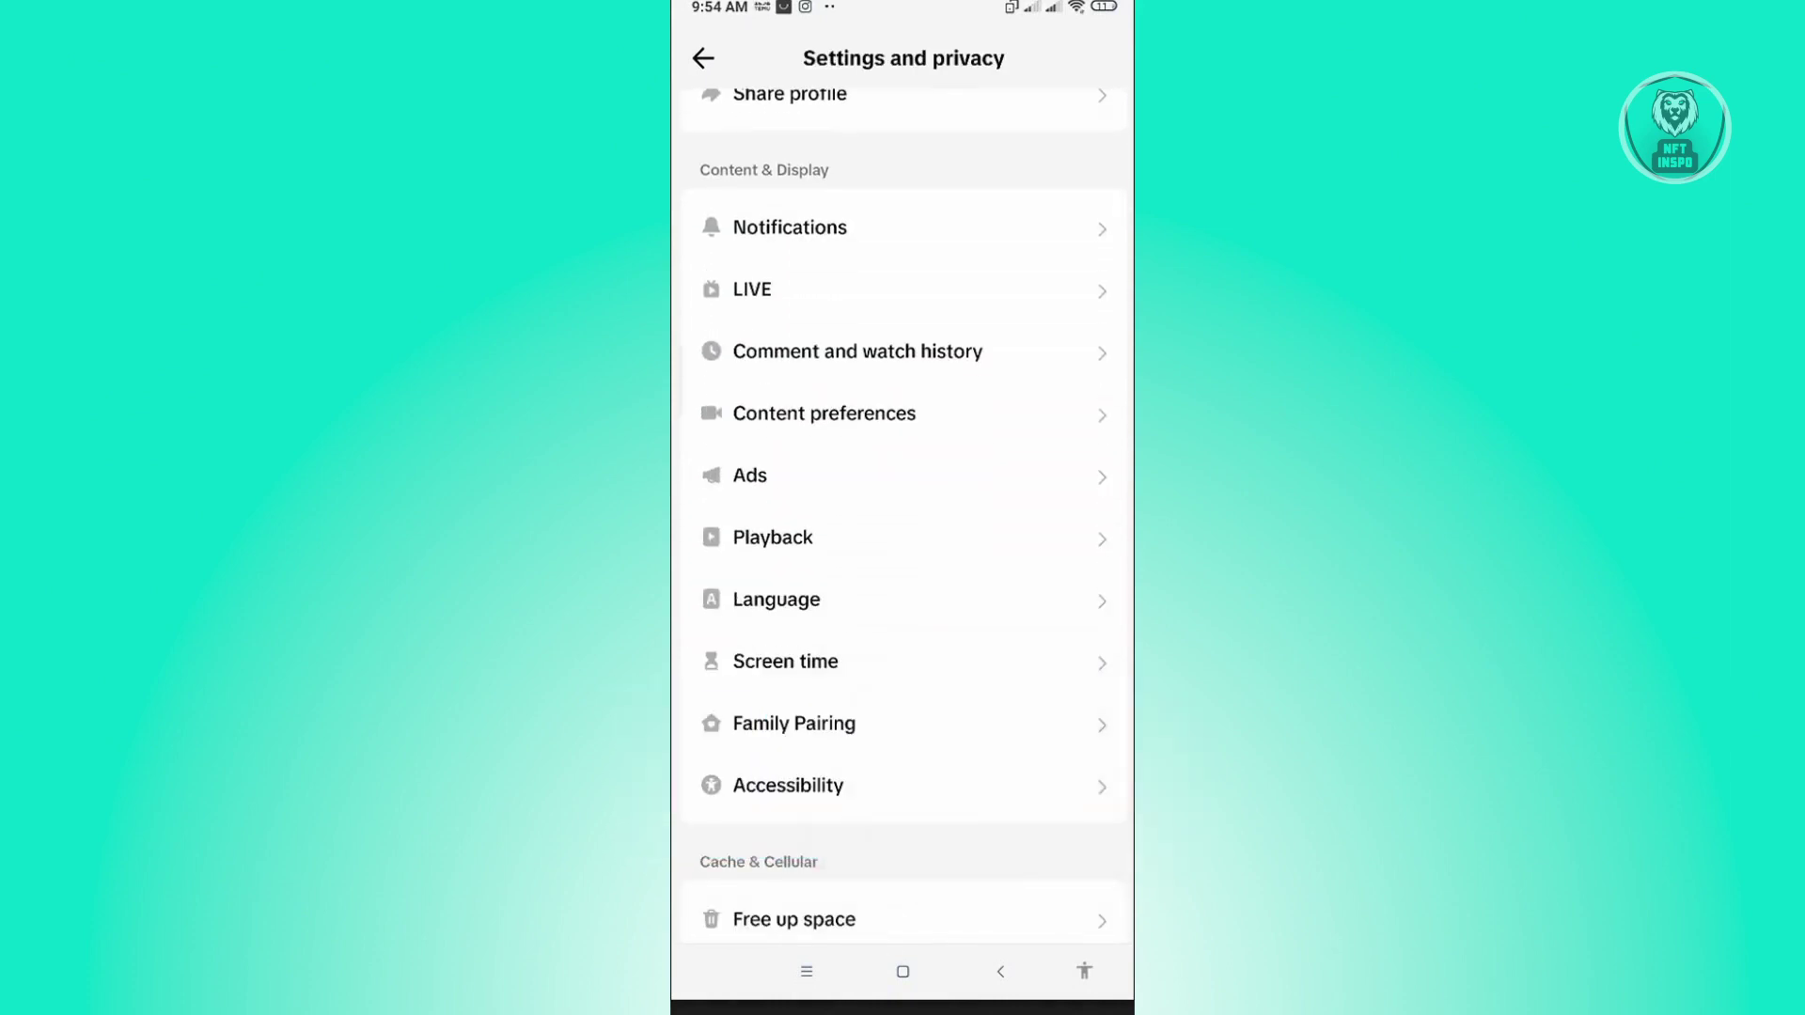
Step: Switch on 'Open TikTok on mute' under Playback
{"action": "left_click", "coordinate": [773, 538]}
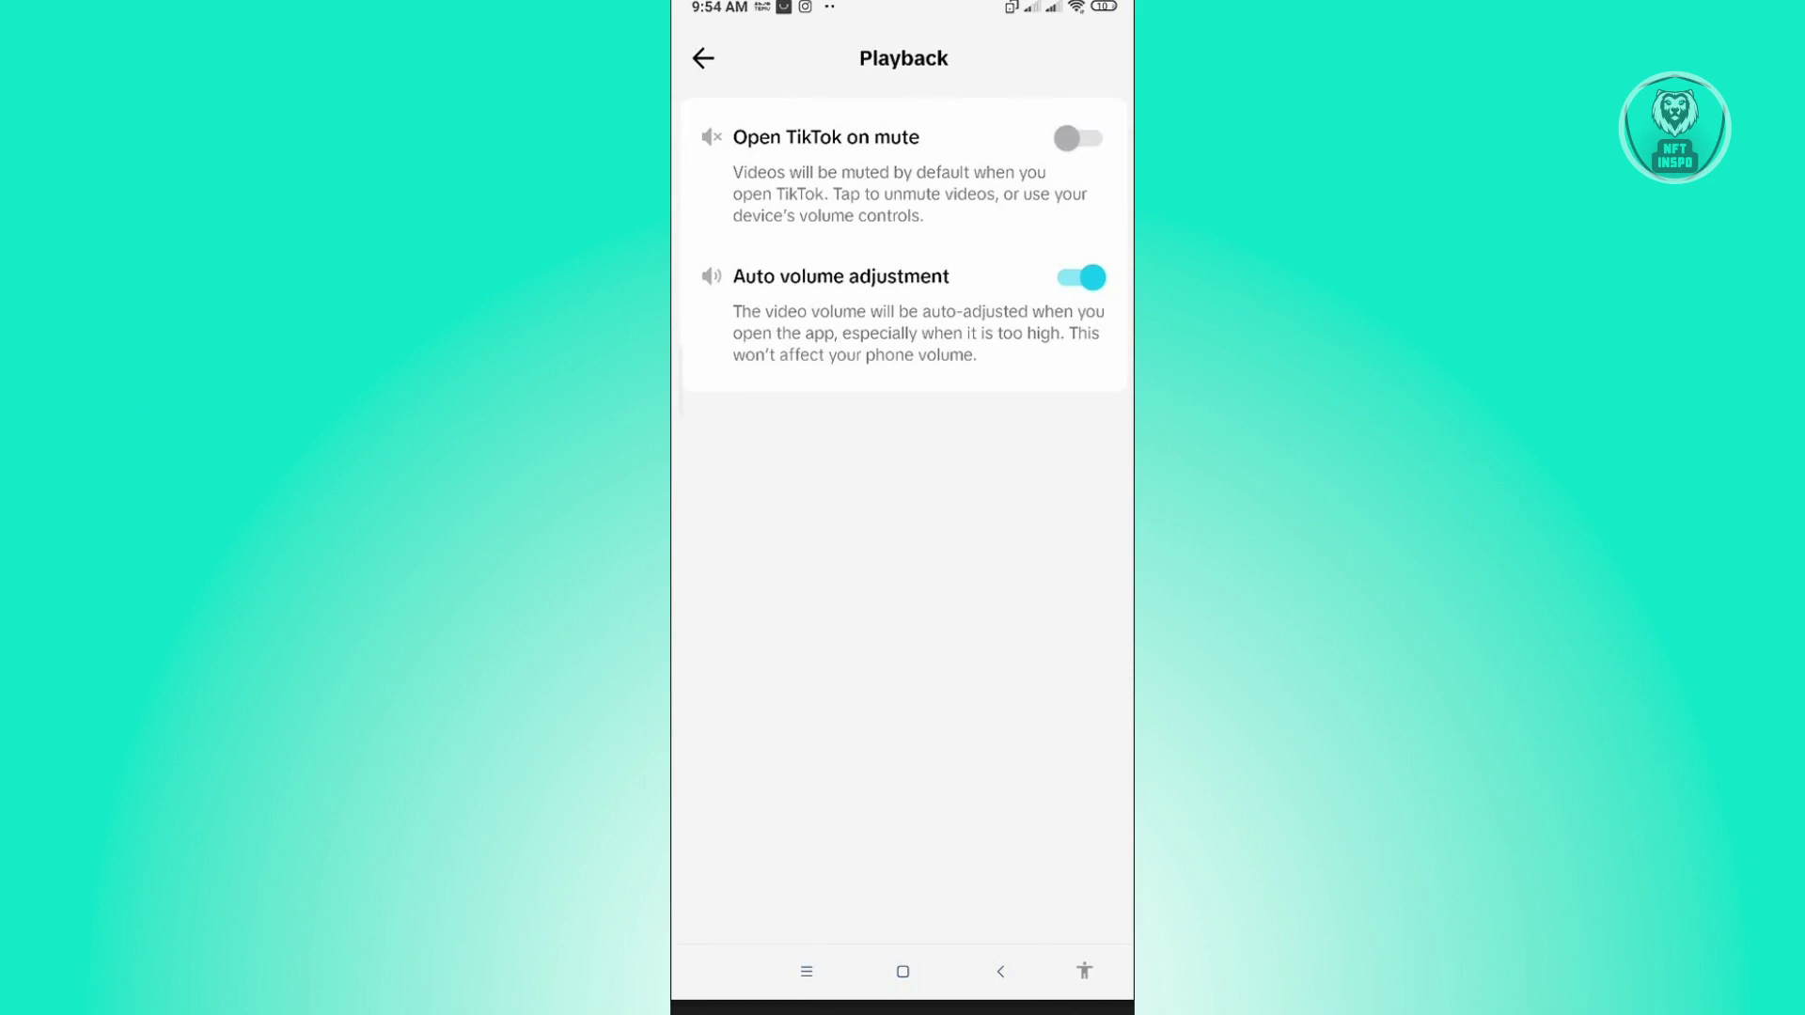
{"action": "left_click", "coordinate": [1080, 137]}
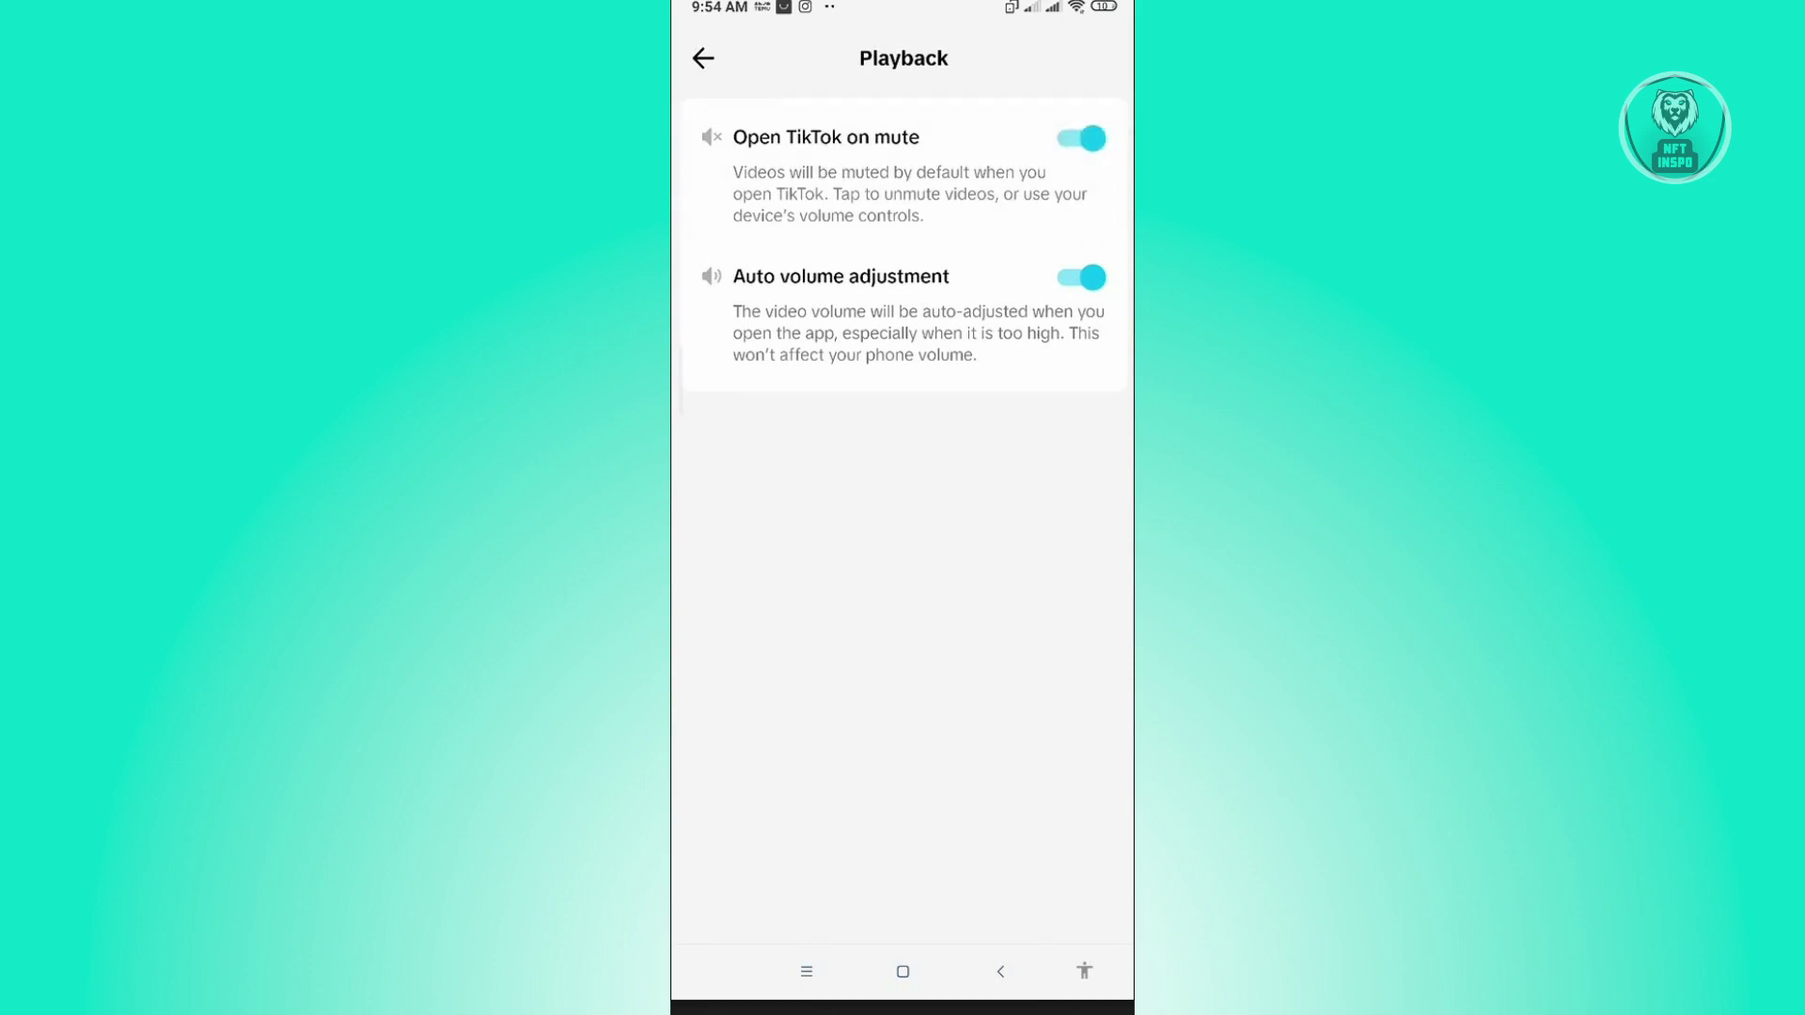